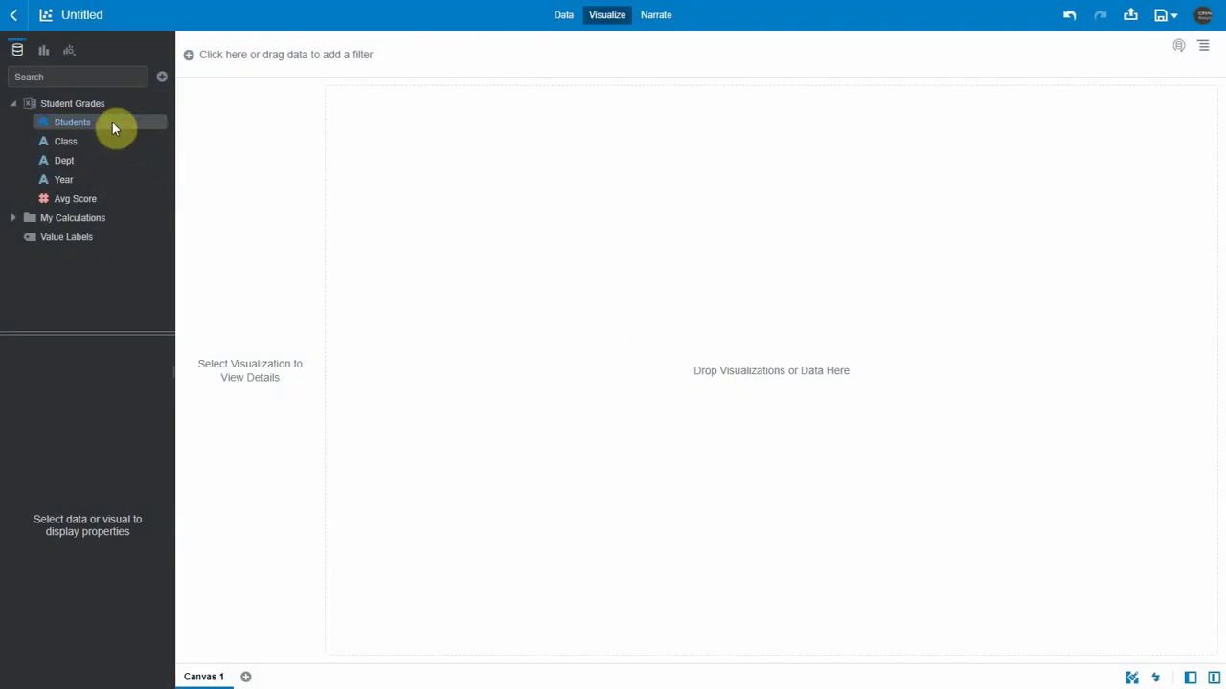
- Build a bar chart of Students by Year (86, 92, 88) with Create Best Visualization
{"action": "left_click", "coordinate": [112, 122]}
{"action": "left_click", "coordinate": [67, 182]}
{"action": "right_click", "coordinate": [67, 184]}
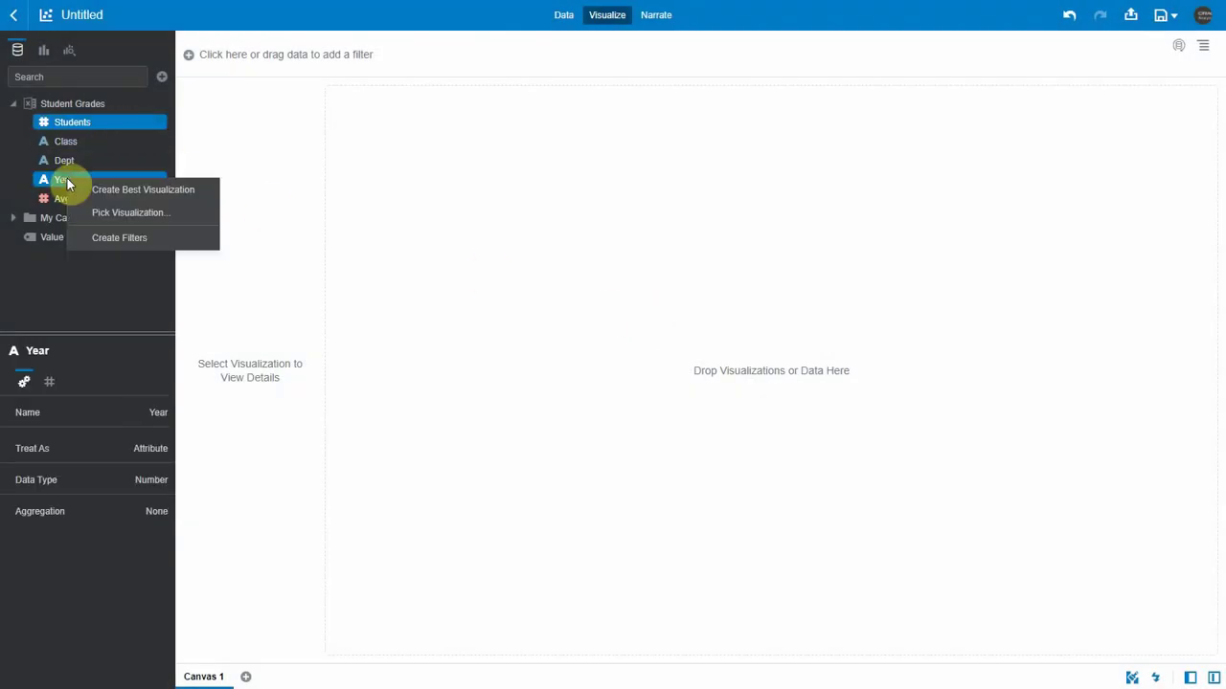
{"action": "left_click", "coordinate": [160, 191]}
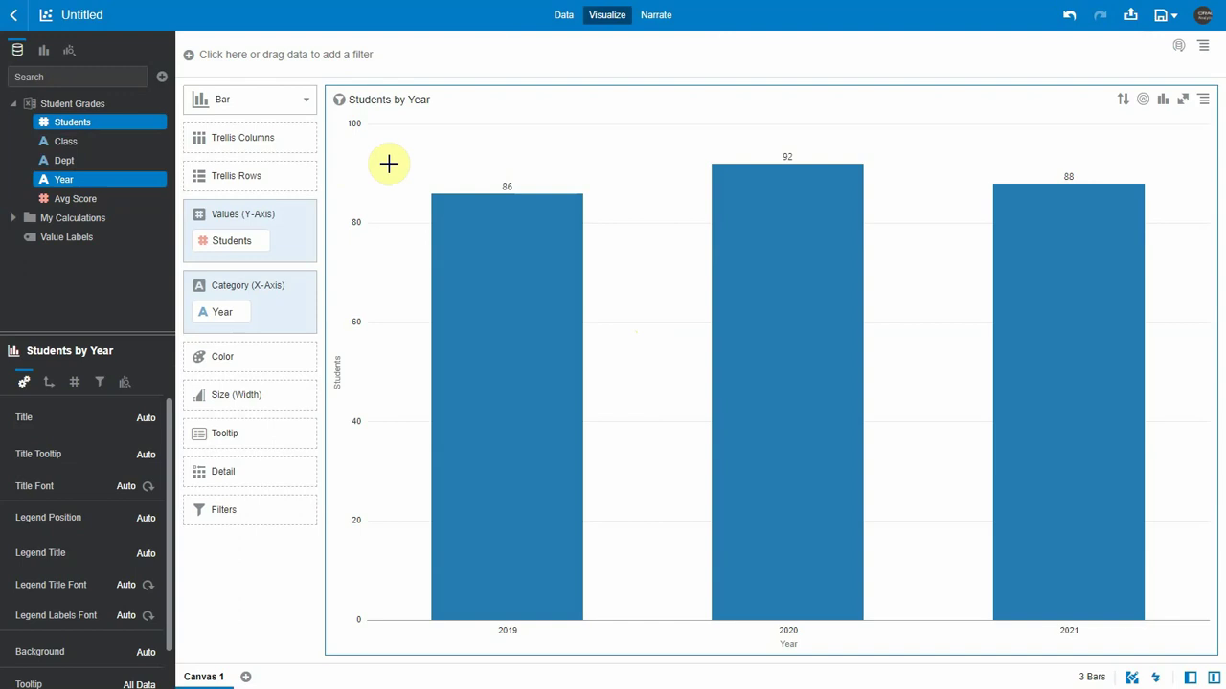
- Copy the chart below, trellis the top chart by Dept A–D, and highlight department A
{"action": "left_click_drag", "start_coordinate": [387, 163], "coordinate": [766, 574]}
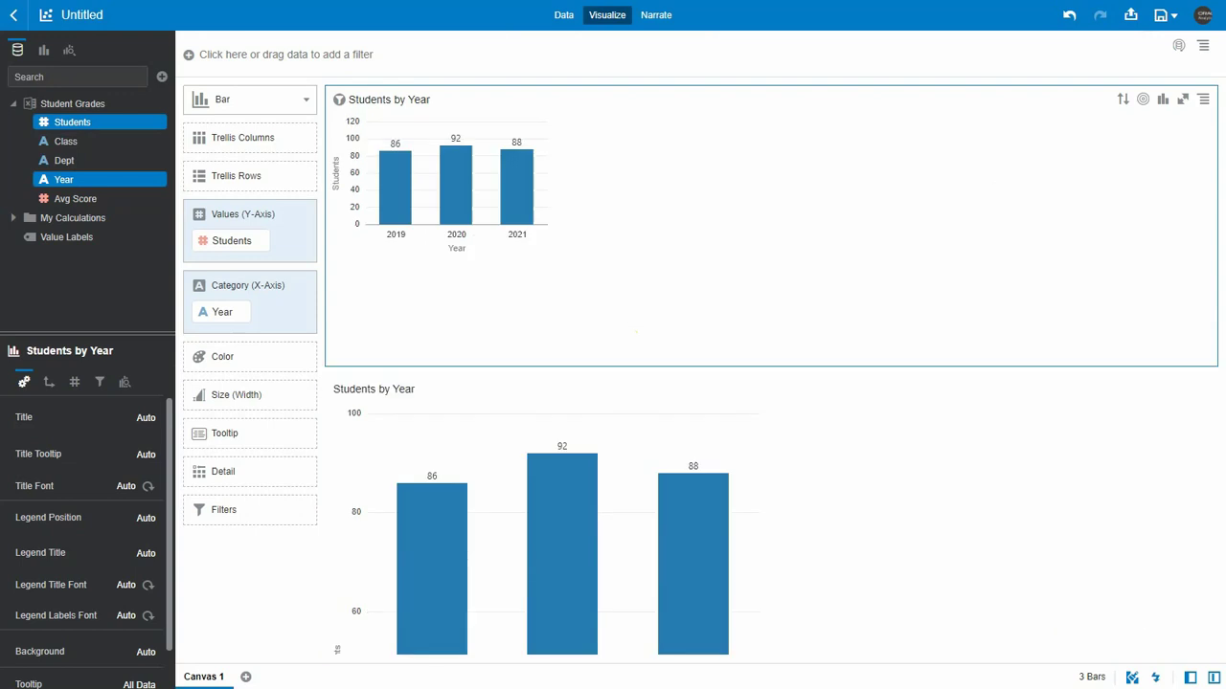
{"action": "left_click", "coordinate": [76, 160]}
{"action": "left_click_drag", "start_coordinate": [117, 187], "coordinate": [239, 154]}
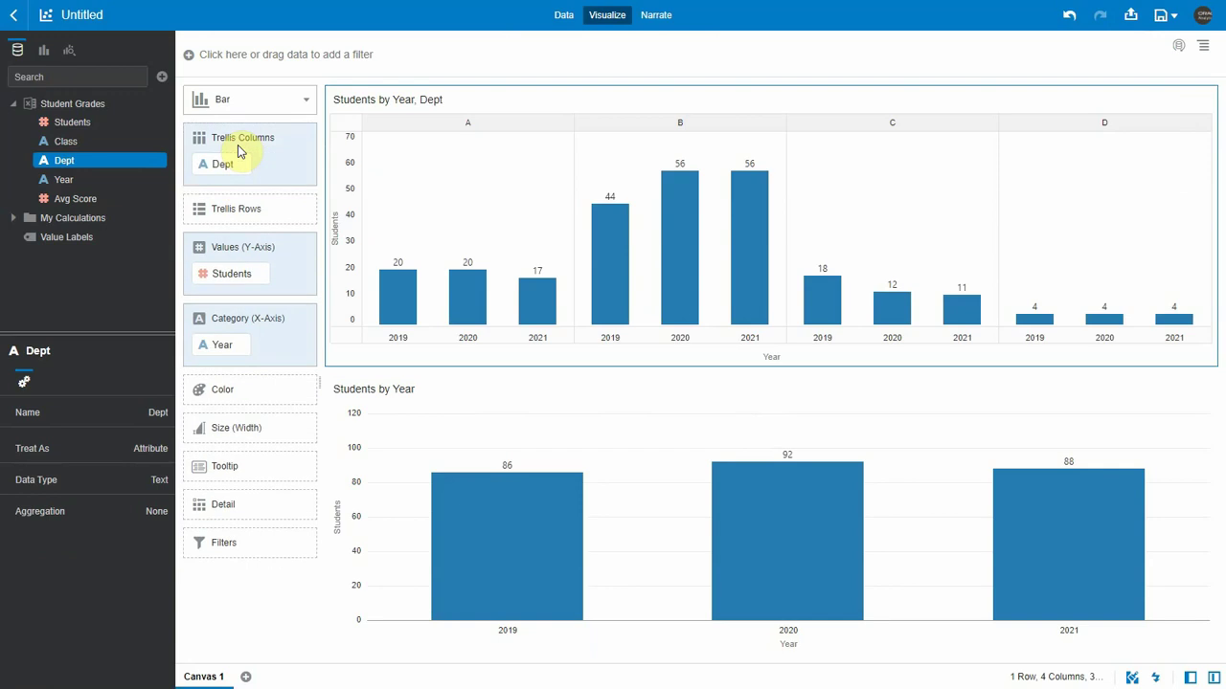
{"action": "left_click", "coordinate": [432, 204]}
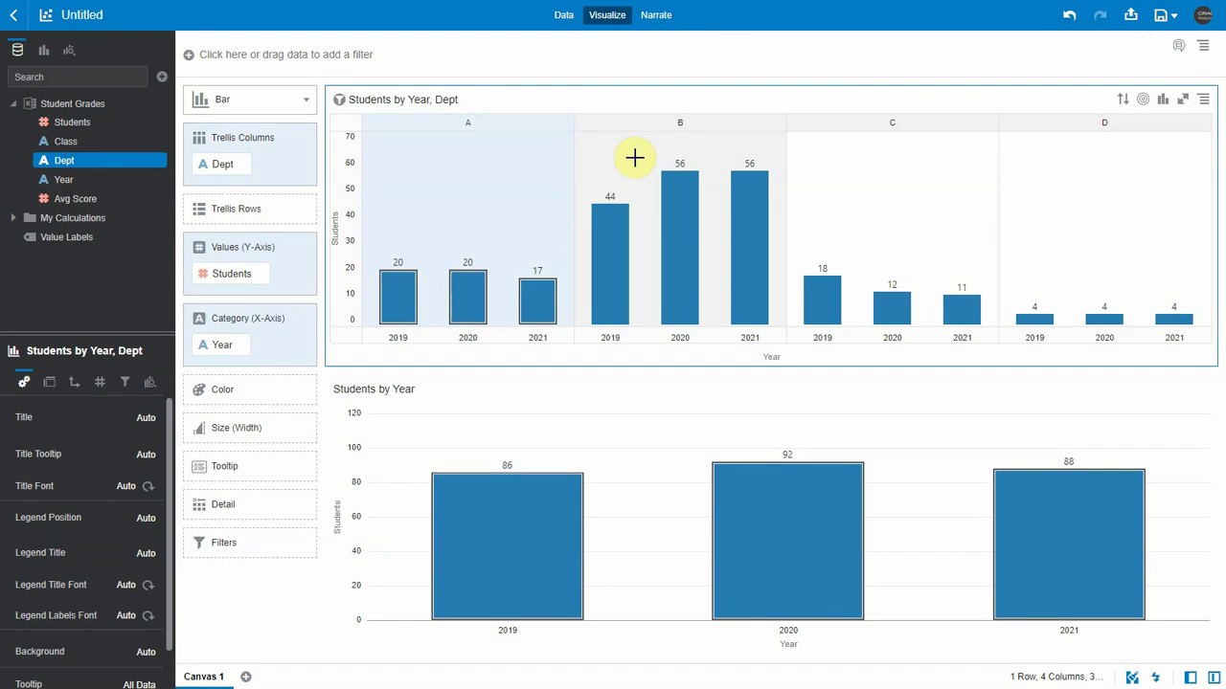
{"action": "left_click", "coordinate": [84, 126]}
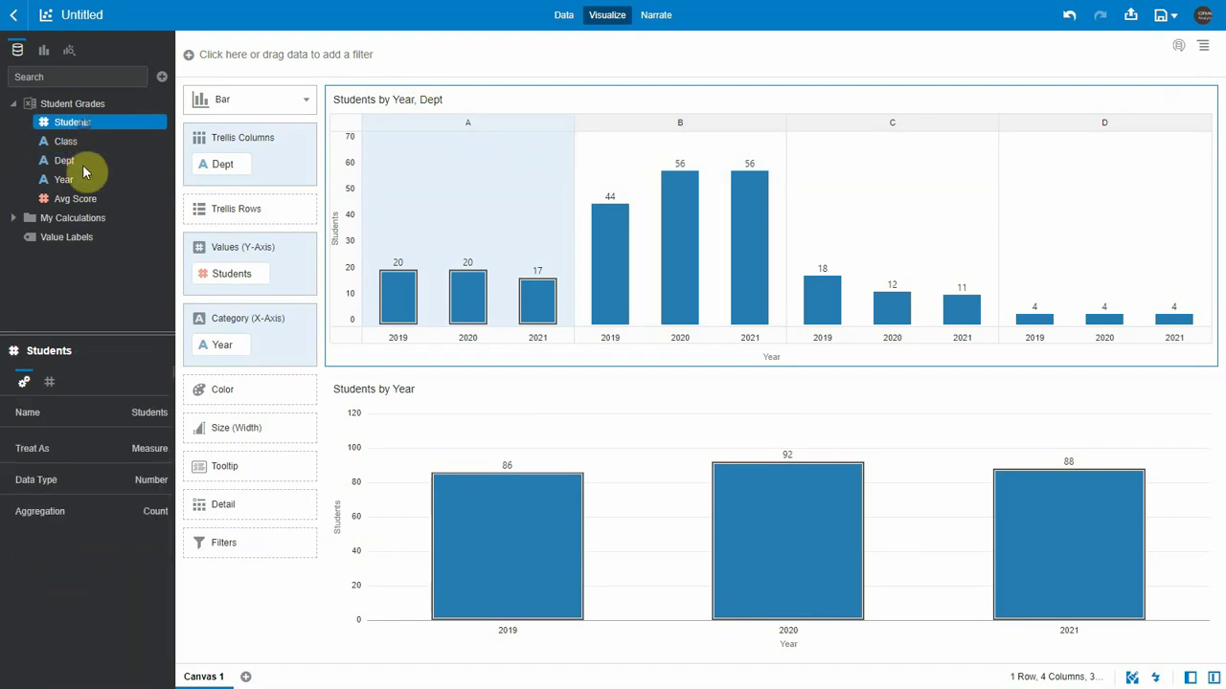
- Create a Waterfall chart of Students by Year through Pick Visualization
{"action": "left_click", "coordinate": [65, 184]}
{"action": "right_click", "coordinate": [66, 183]}
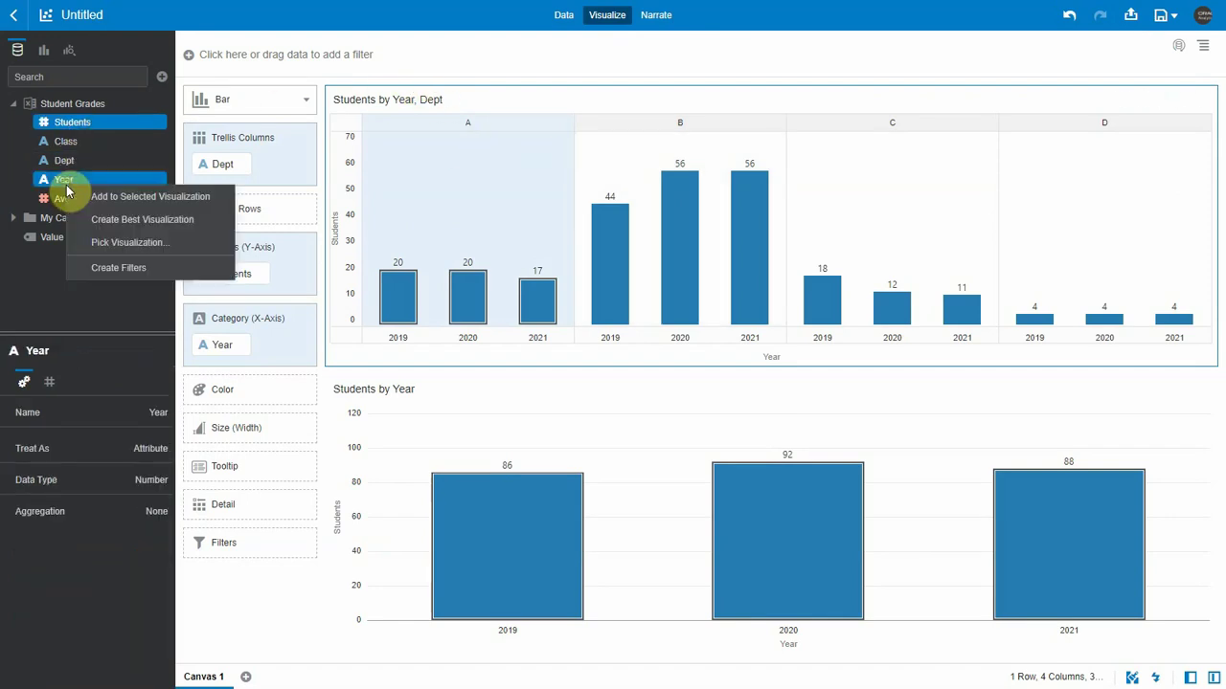
{"action": "left_click", "coordinate": [124, 244]}
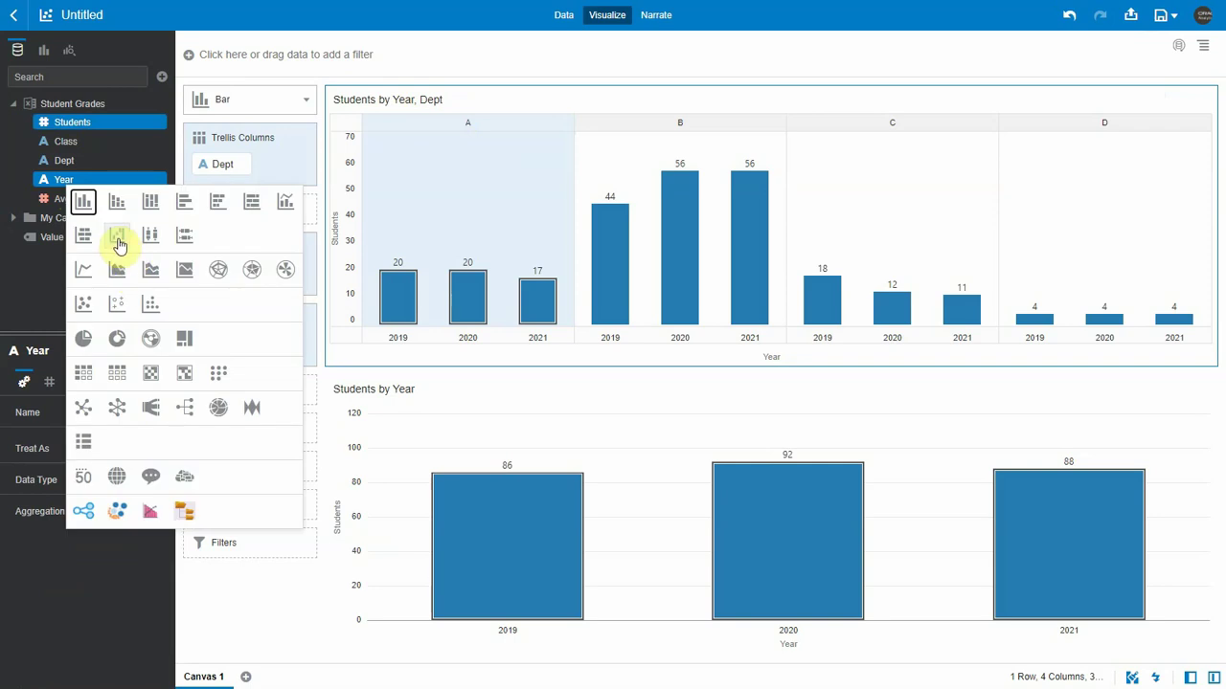
{"action": "left_click", "coordinate": [117, 236]}
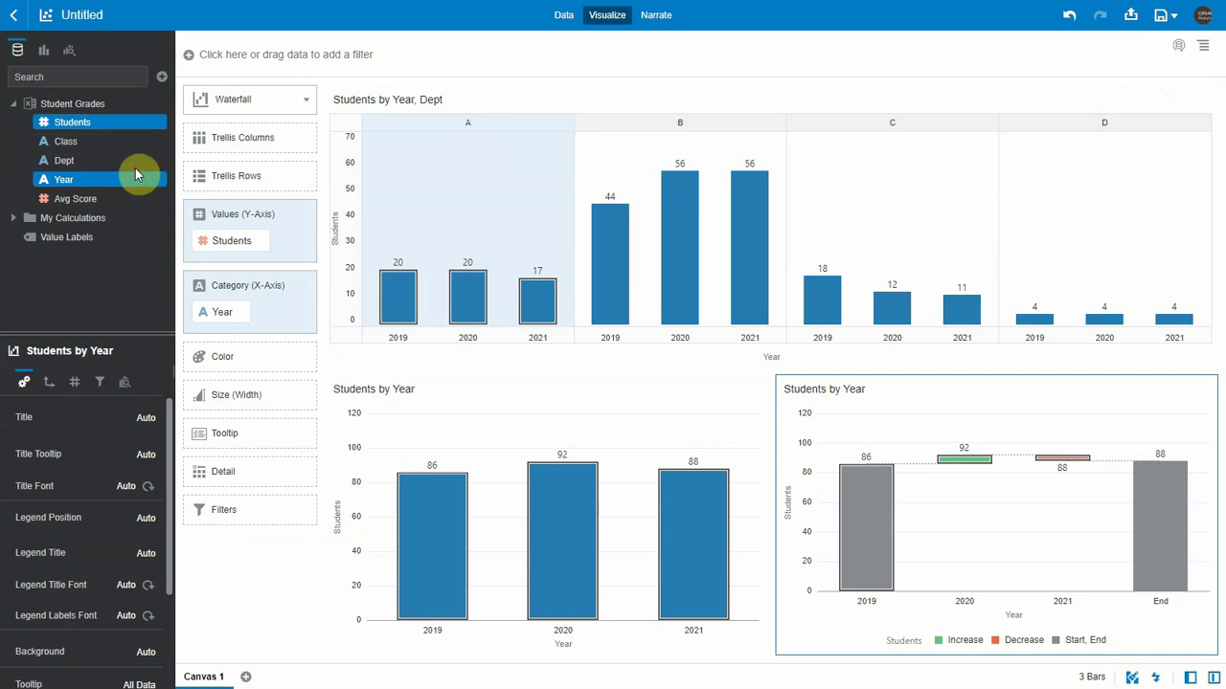
- Add Dept to the waterfall's Detail and widen the waterfall chart to the left
{"action": "left_click", "coordinate": [67, 161]}
{"action": "left_click_drag", "start_coordinate": [257, 317], "coordinate": [283, 475]}
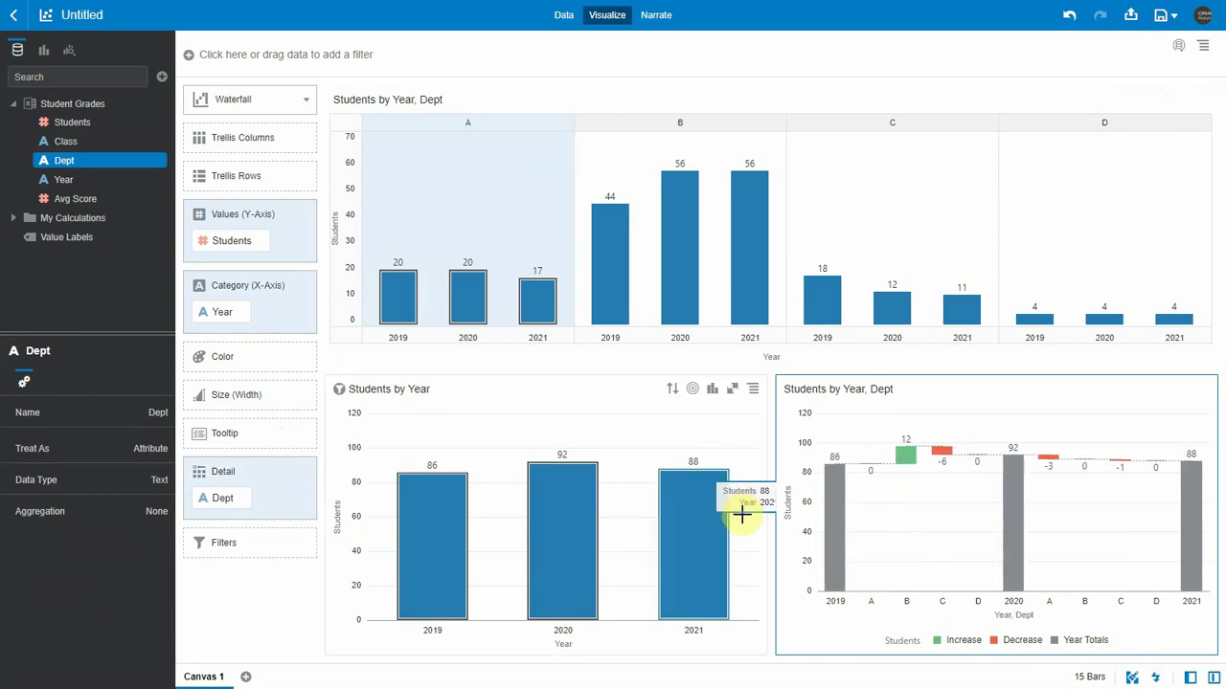
{"action": "left_click_drag", "start_coordinate": [773, 507], "coordinate": [563, 509]}
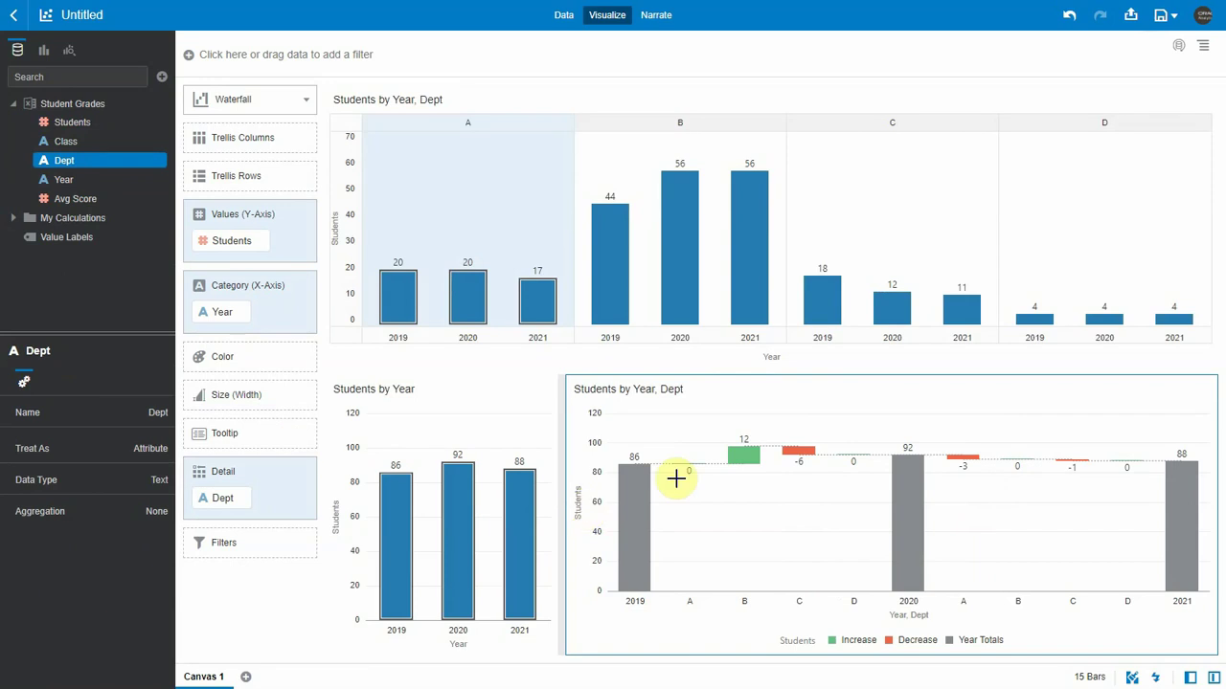
- Inspect department B's +12 and C's −6 changes for 2020, then clear the selection
{"action": "left_click", "coordinate": [745, 469]}
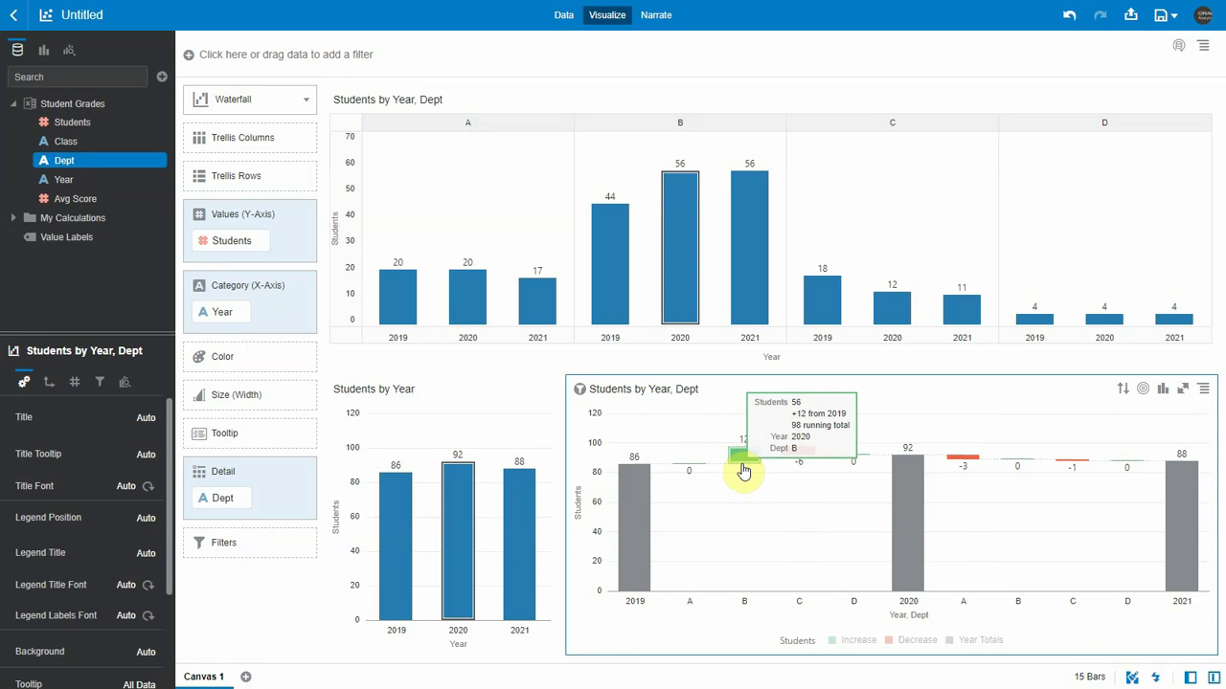
{"action": "left_click", "coordinate": [740, 473]}
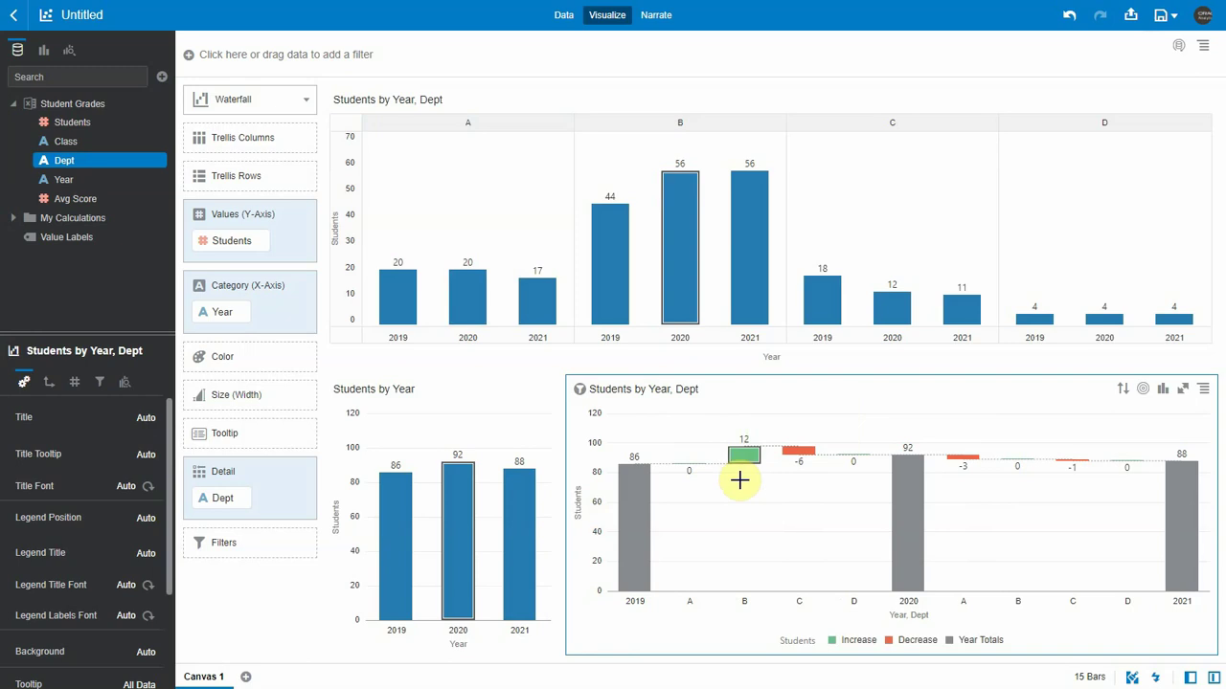
{"action": "left_click", "coordinate": [810, 456]}
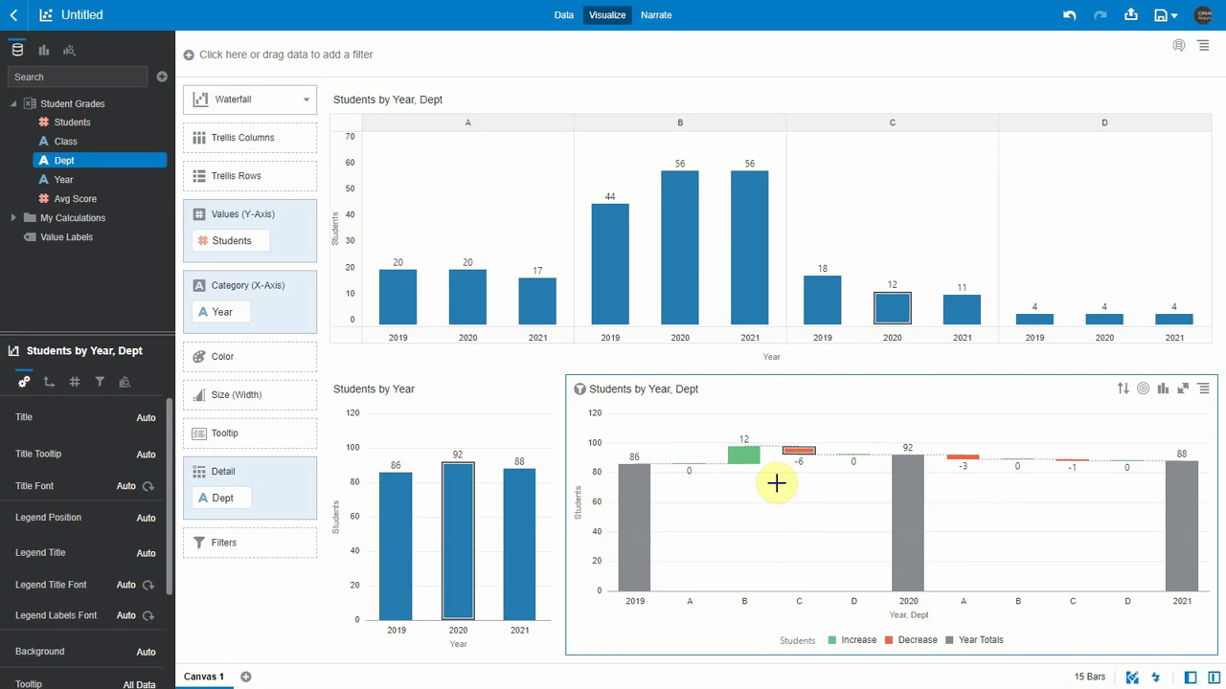
{"action": "left_click", "coordinate": [776, 483]}
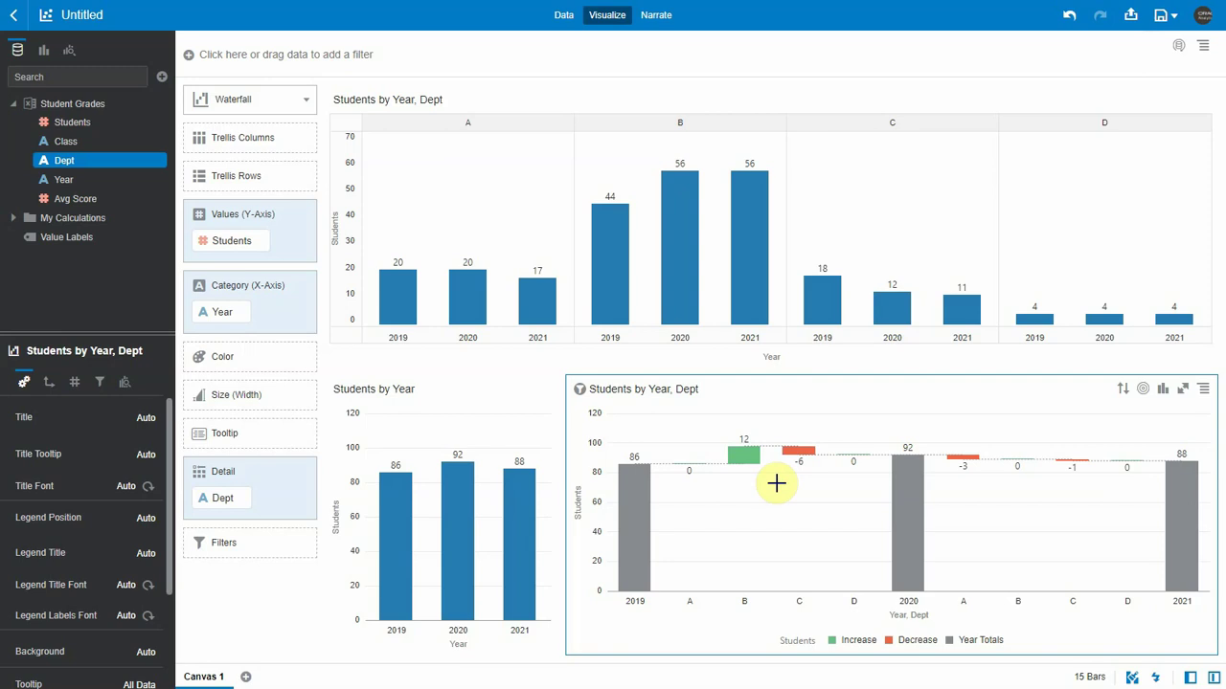
- Swap Students for Avg Score on the lower bar chart and the Dept trellis chart
{"action": "left_click", "coordinate": [492, 424]}
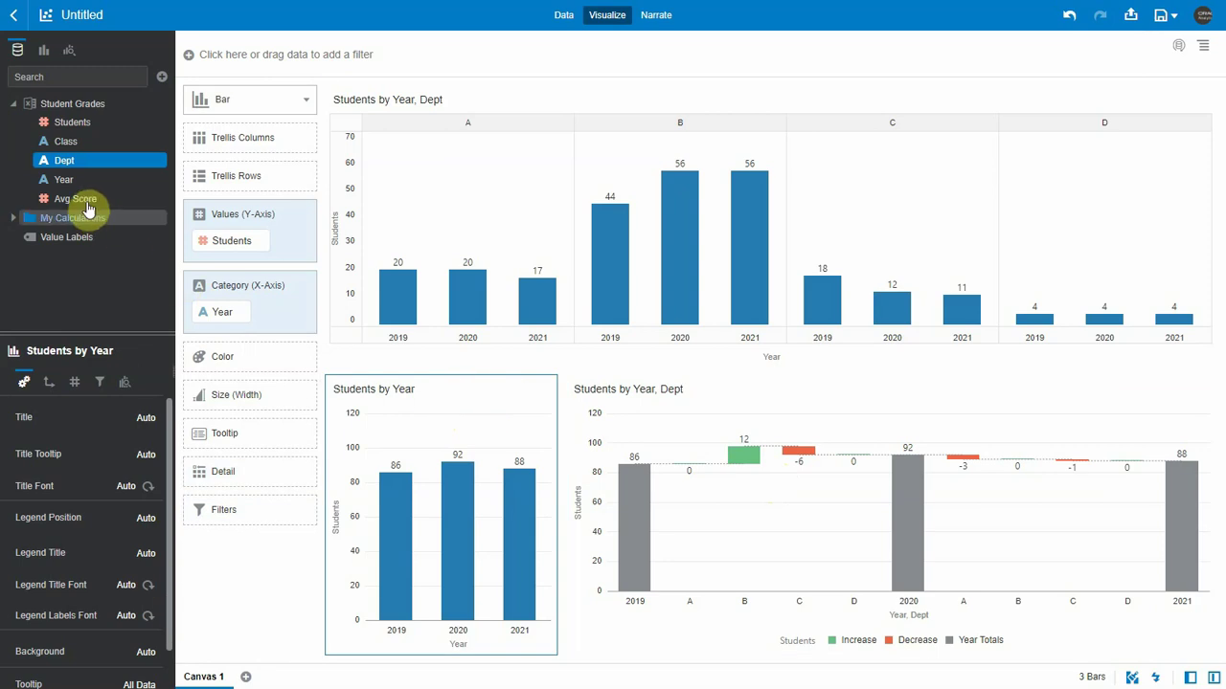
{"action": "left_click_drag", "start_coordinate": [96, 202], "coordinate": [204, 241]}
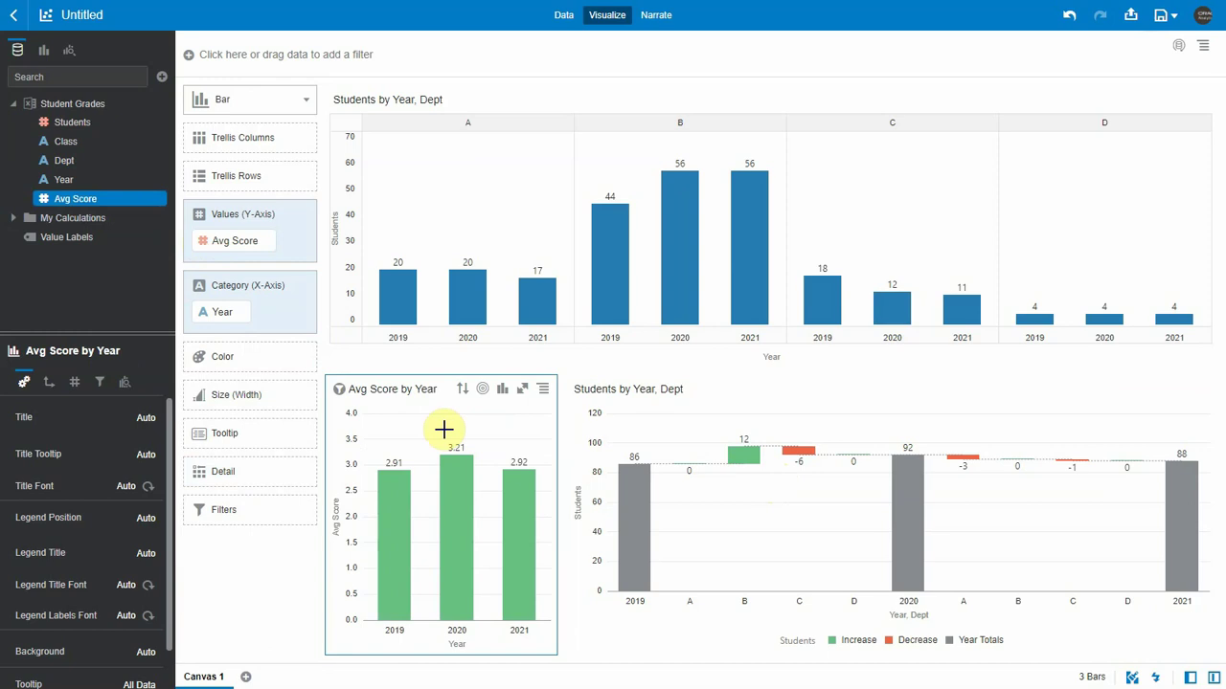
{"action": "left_click", "coordinate": [440, 202]}
{"action": "left_click_drag", "start_coordinate": [67, 209], "coordinate": [244, 282]}
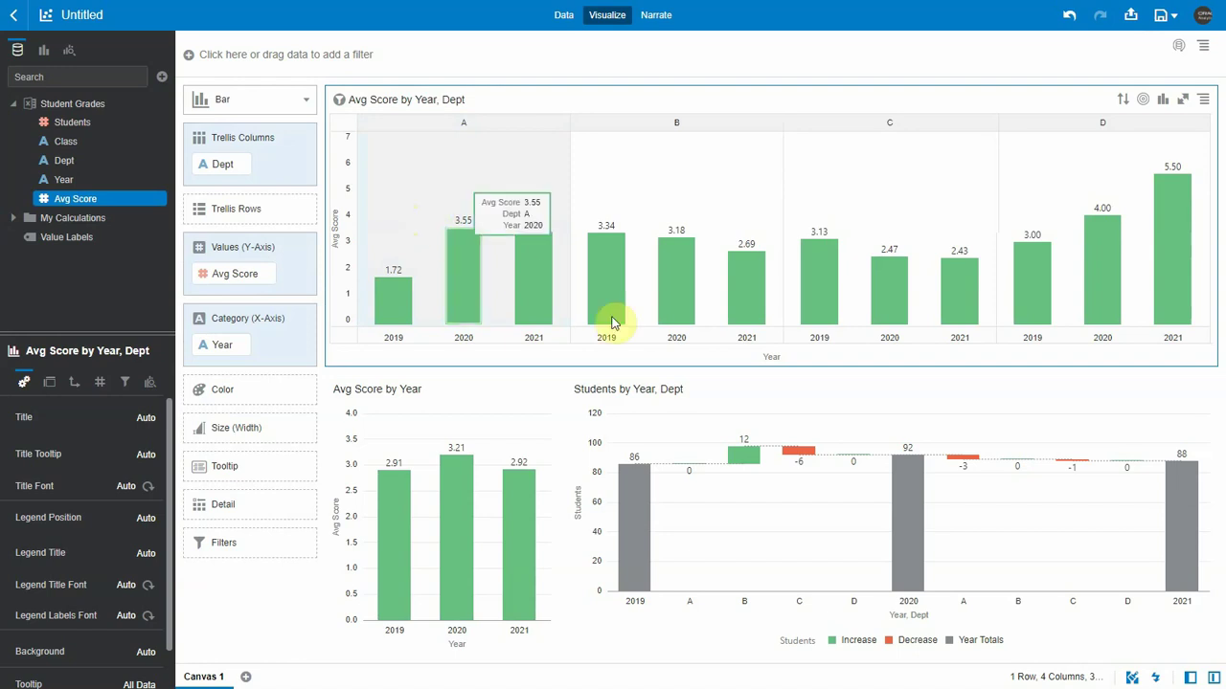
- Chart Avg Score in the waterfall and set its Values Axis Start to Custom 2
{"action": "left_click", "coordinate": [744, 411]}
{"action": "left_click_drag", "start_coordinate": [87, 198], "coordinate": [210, 242]}
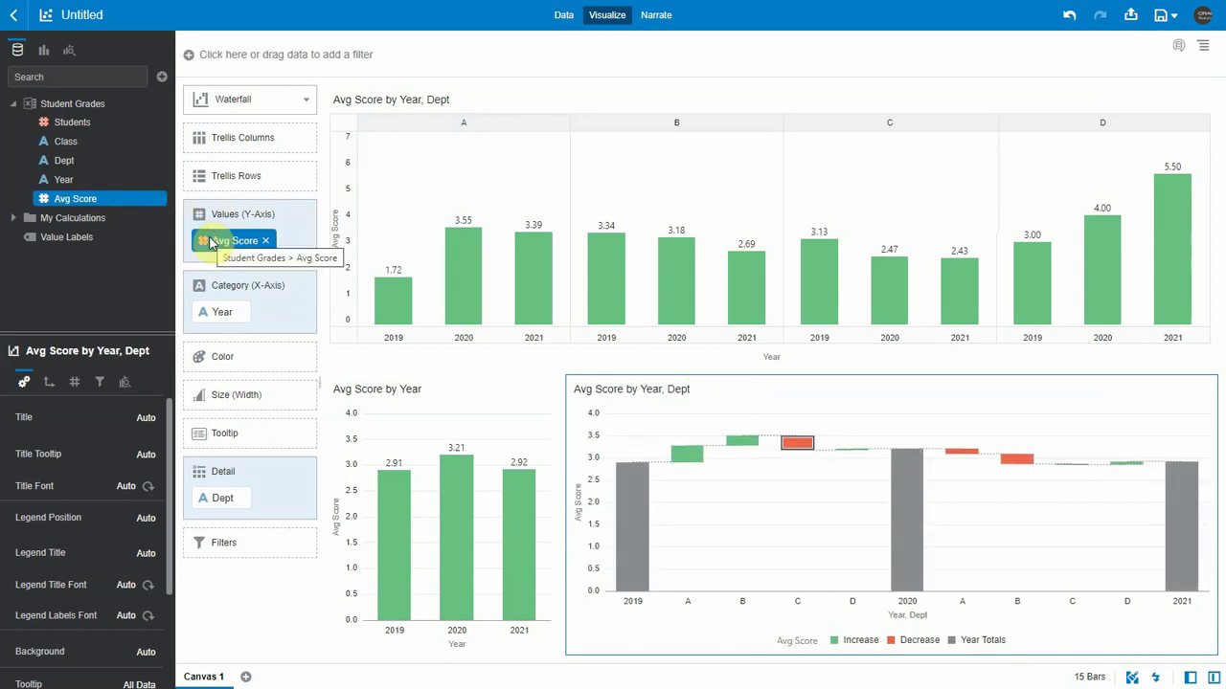
{"action": "left_click", "coordinate": [49, 381]}
{"action": "left_click", "coordinate": [50, 464]}
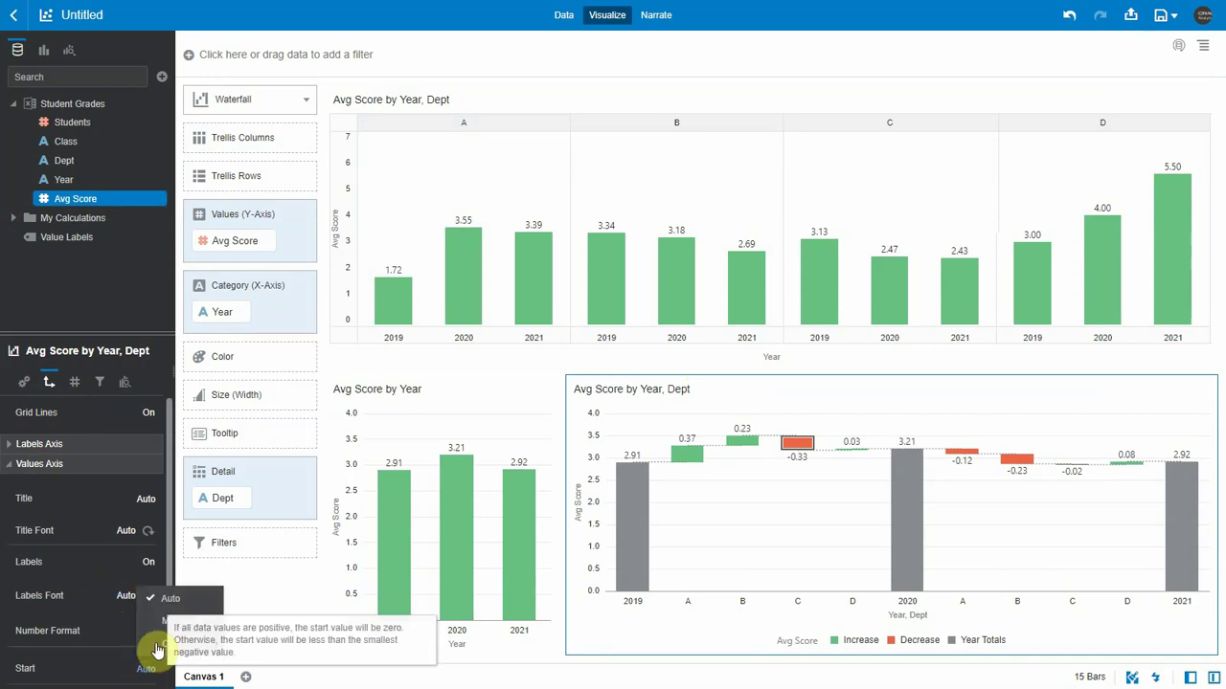
{"action": "left_click", "coordinate": [143, 675]}
{"action": "left_click", "coordinate": [85, 651]}
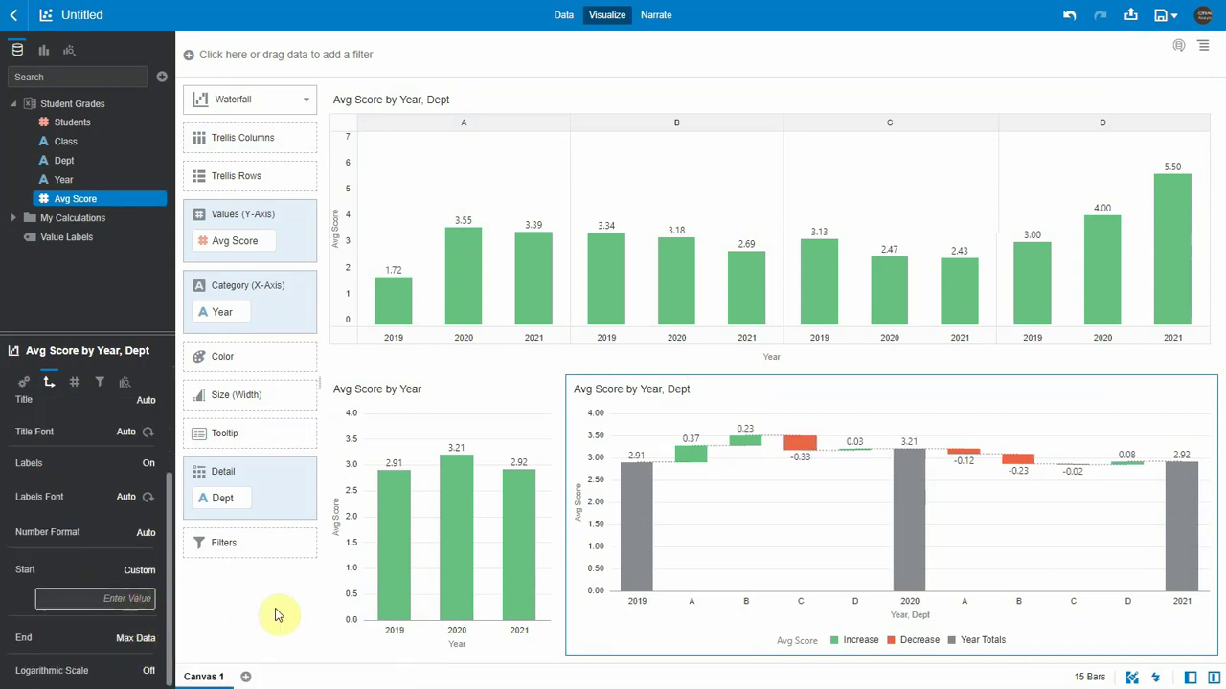
{"action": "type", "text": "2"}
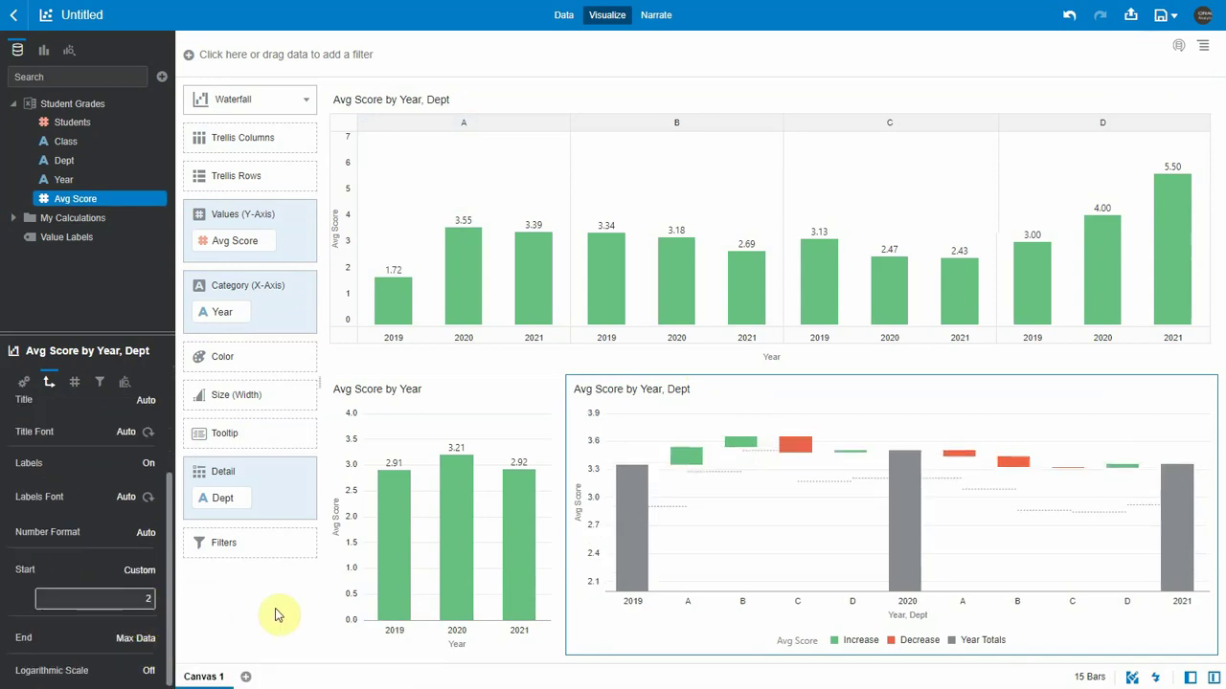
{"action": "left_click", "coordinate": [275, 615]}
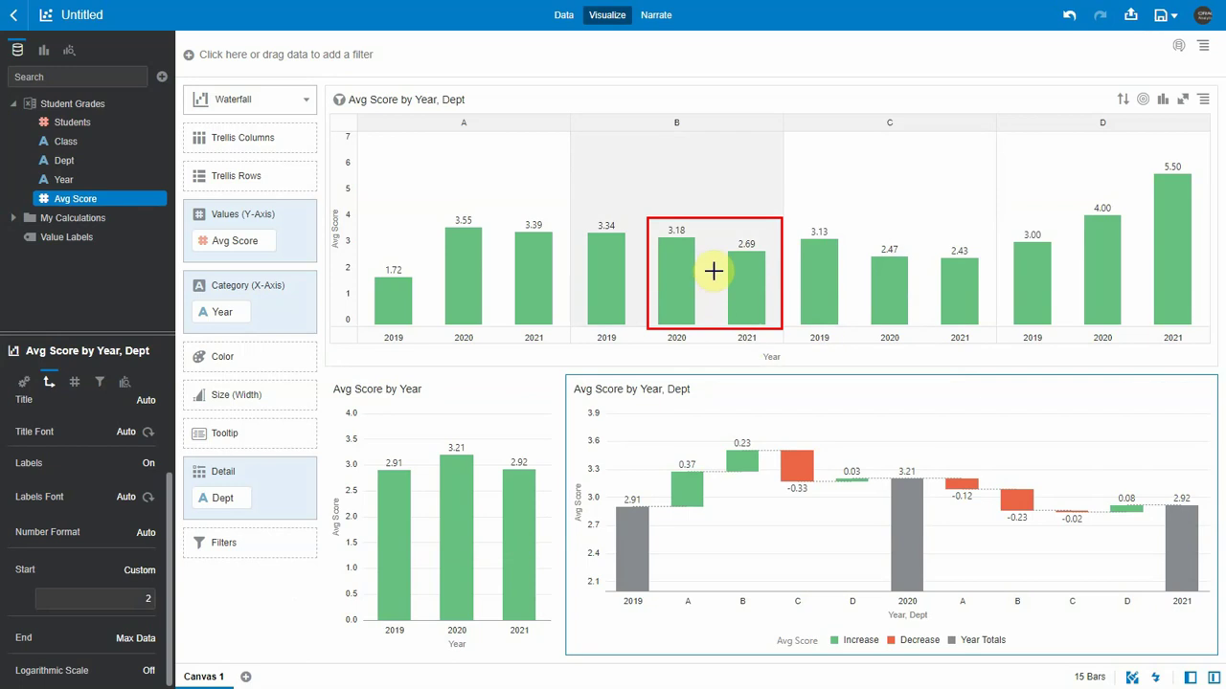
{"action": "mouse_move", "coordinate": [744, 275]}
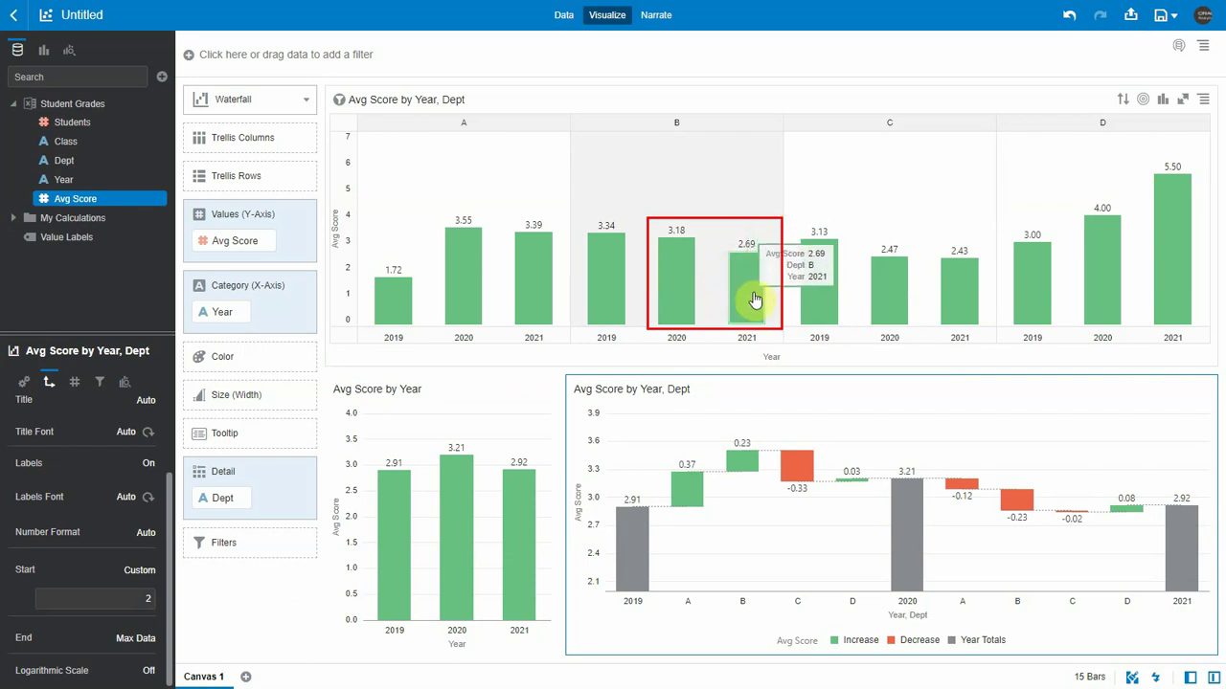
{"action": "left_click", "coordinate": [755, 299]}
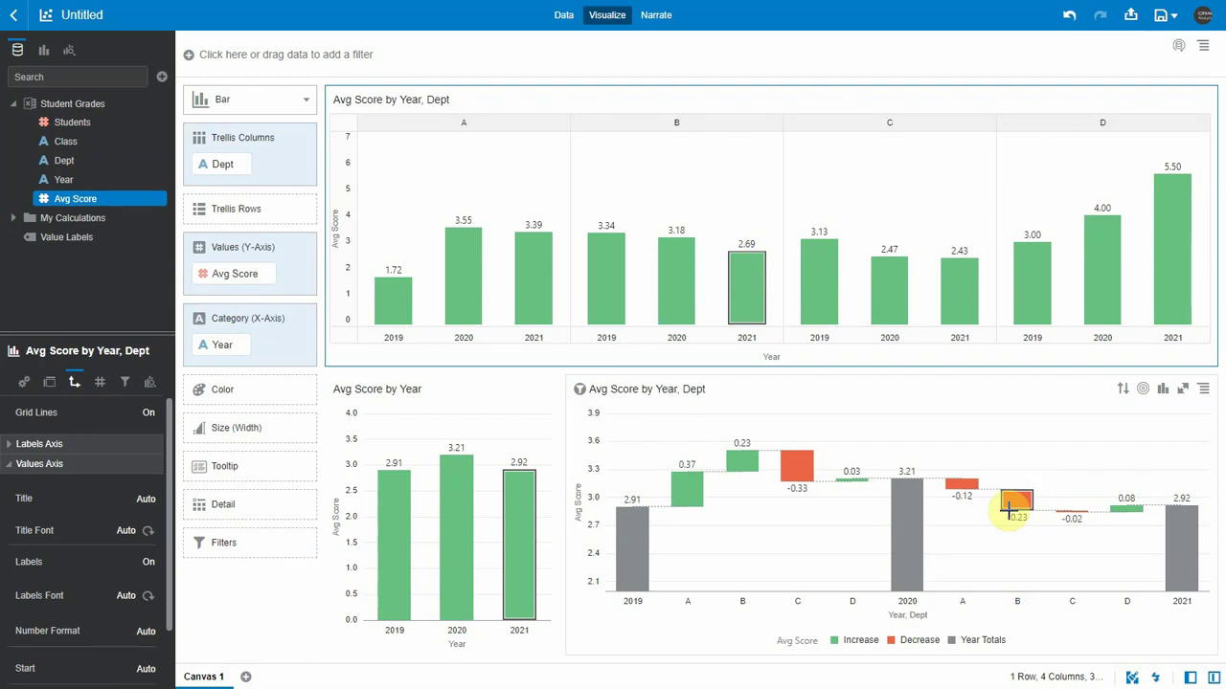
{"action": "left_click", "coordinate": [1170, 238]}
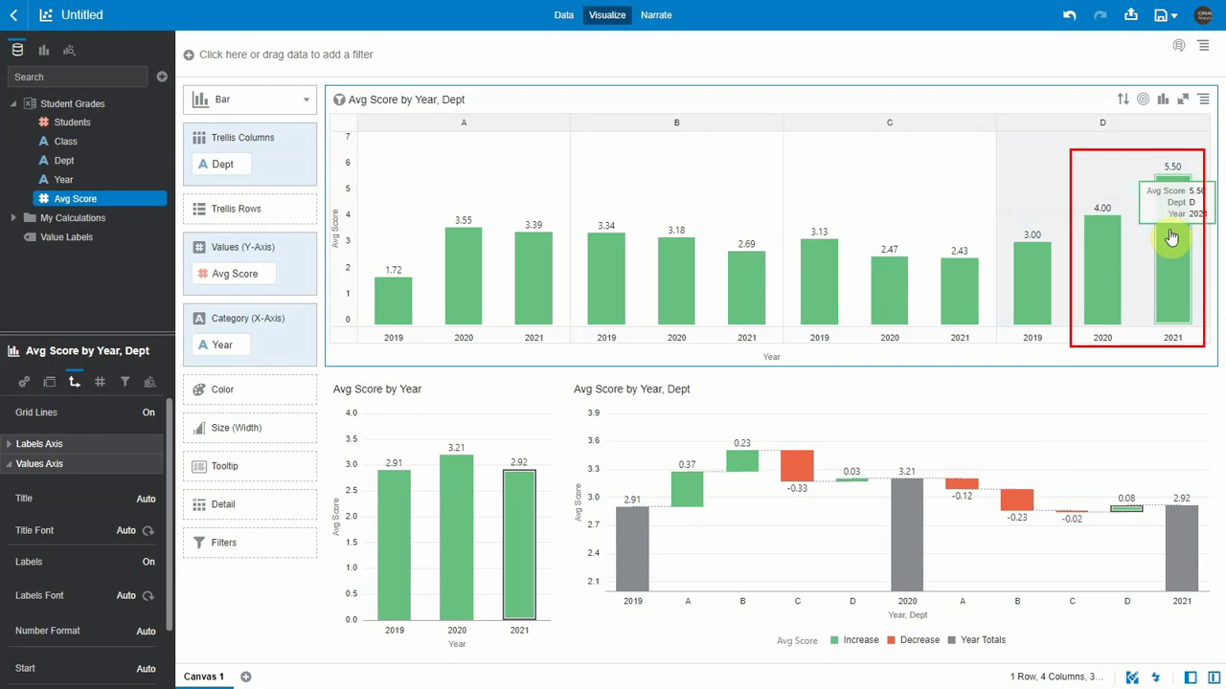
{"action": "mouse_move", "coordinate": [1121, 517]}
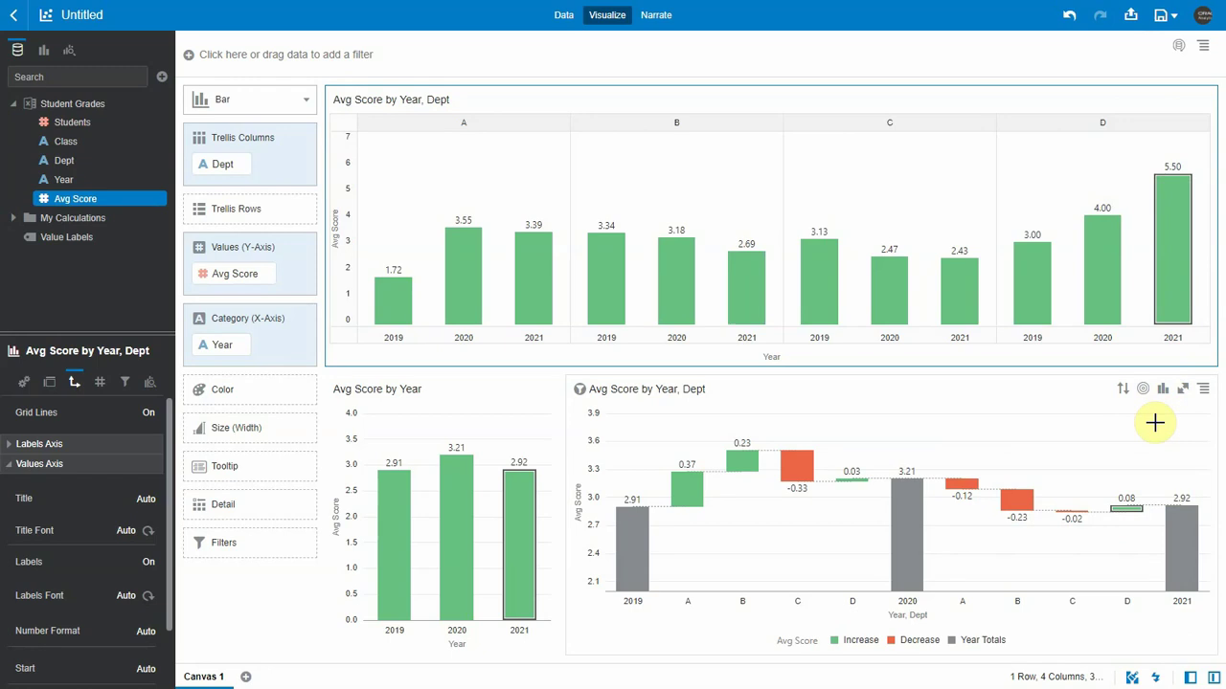
- Duplicate the Avg Score trellis to its right and plot Students on the copy
{"action": "left_click_drag", "start_coordinate": [1155, 422], "coordinate": [1081, 201]}
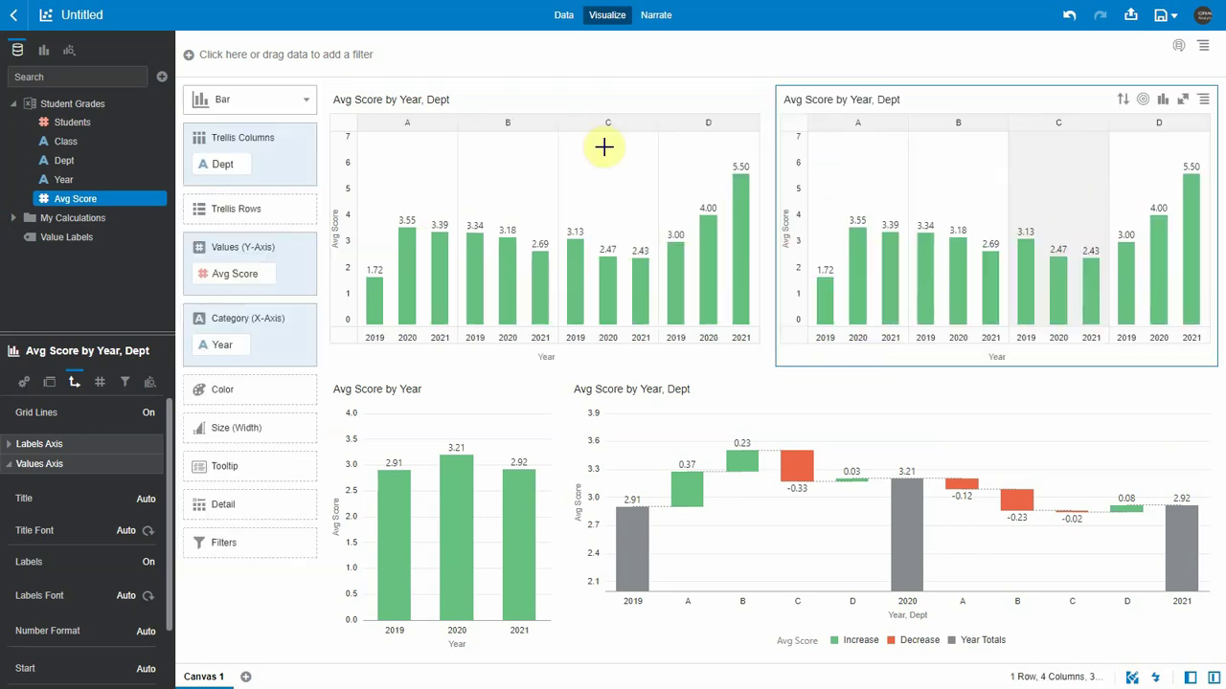
{"action": "left_click_drag", "start_coordinate": [72, 123], "coordinate": [240, 279]}
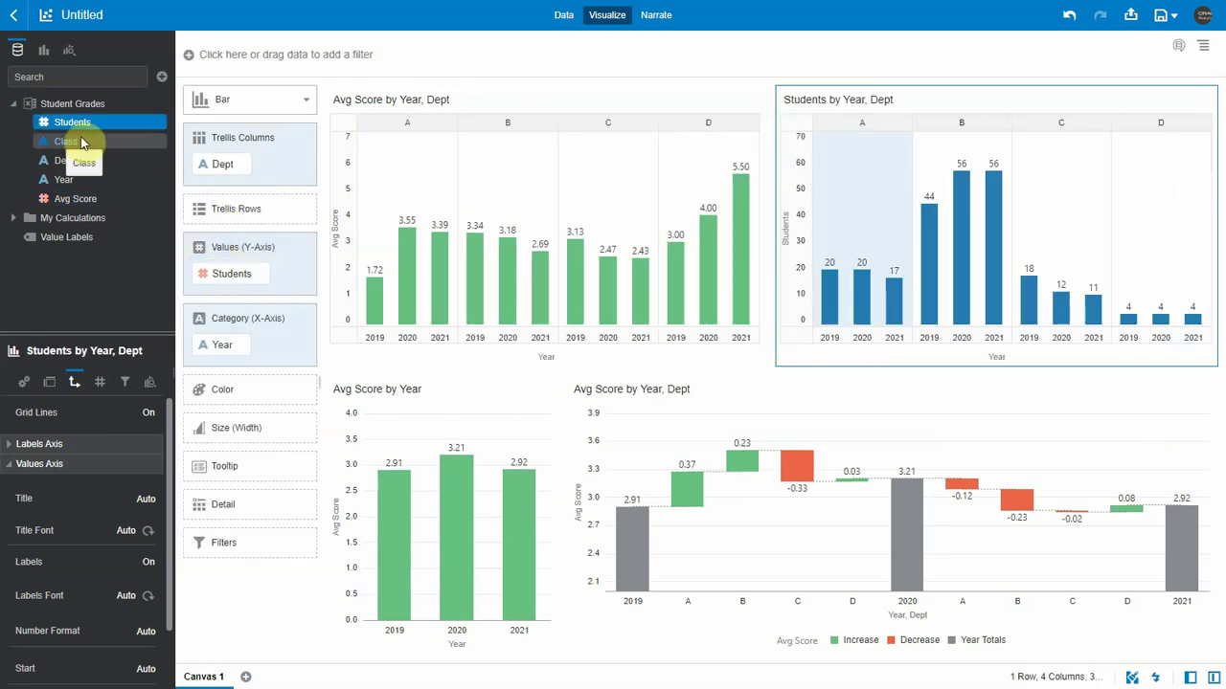